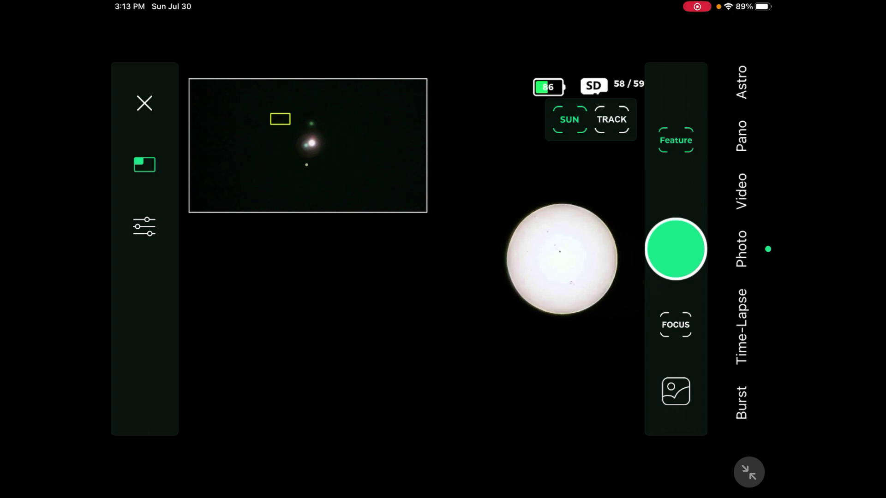
- Bring up the telescope's direction control over the Sun view and nudge the pointing slightly
left_click(258, 356)
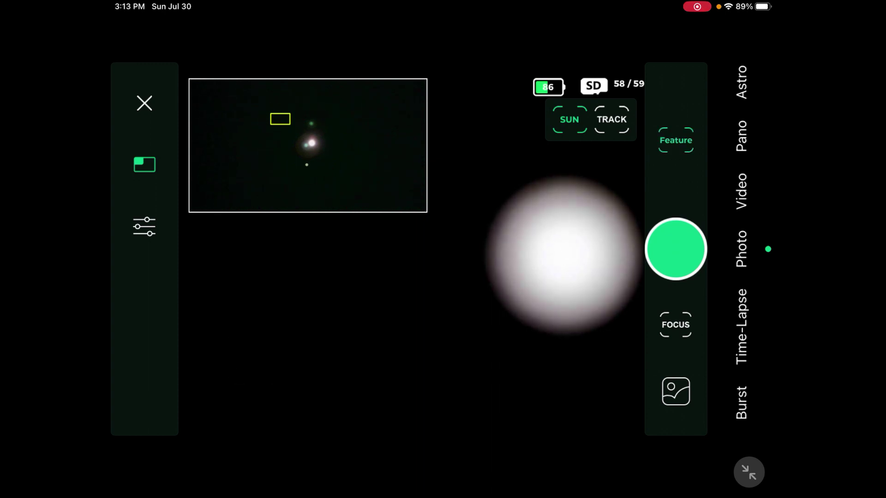
left_click(443, 278)
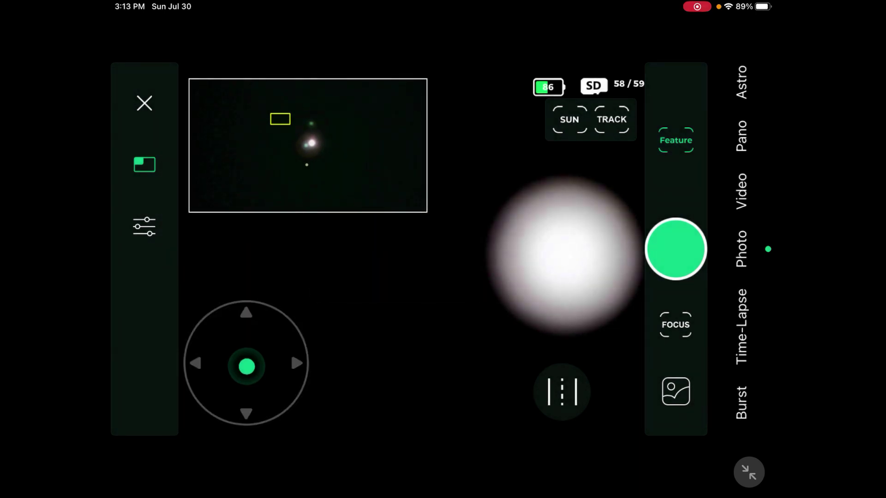
left_click_drag(242, 359, 245, 364)
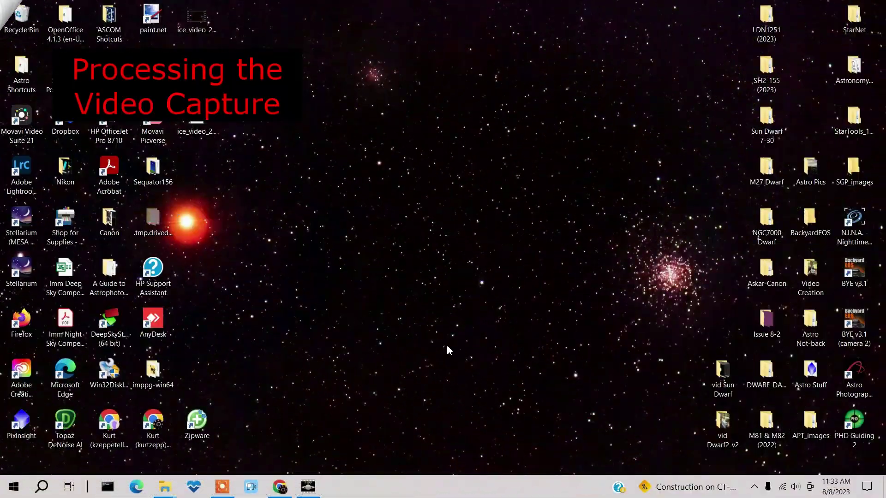
- Play the Sun_8-2 video from the vids folder to check the raw capture, and put both windows away
mouse_move(172, 487)
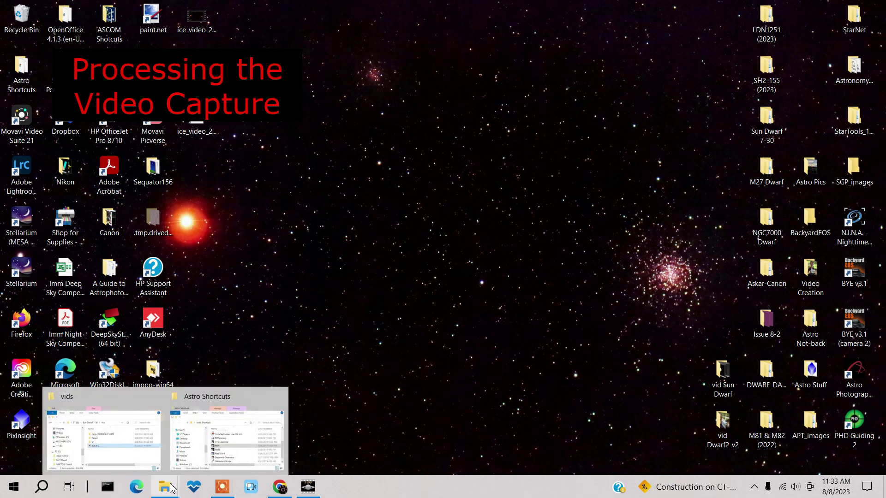
left_click(110, 427)
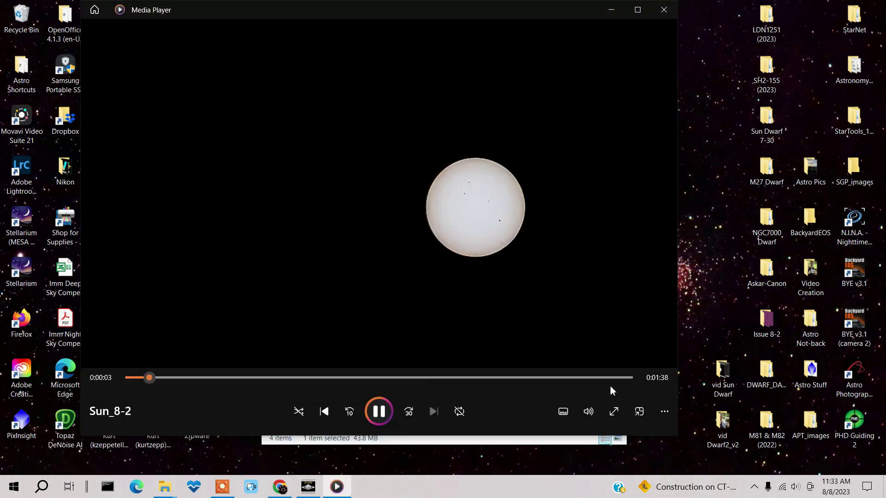
left_click(670, 13)
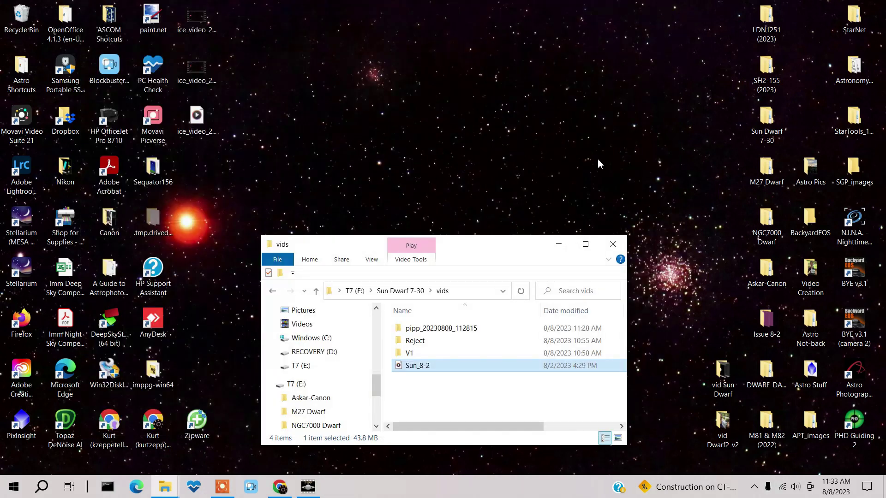
left_click(560, 244)
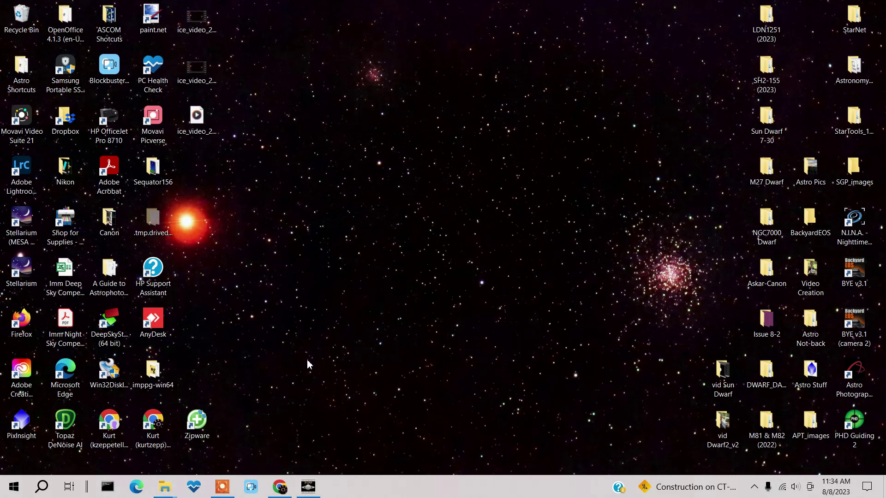
- Switch to PIPP, add Sun_8-2.mp4 as the source file, and move the output frame preview beside the main window
left_click(308, 488)
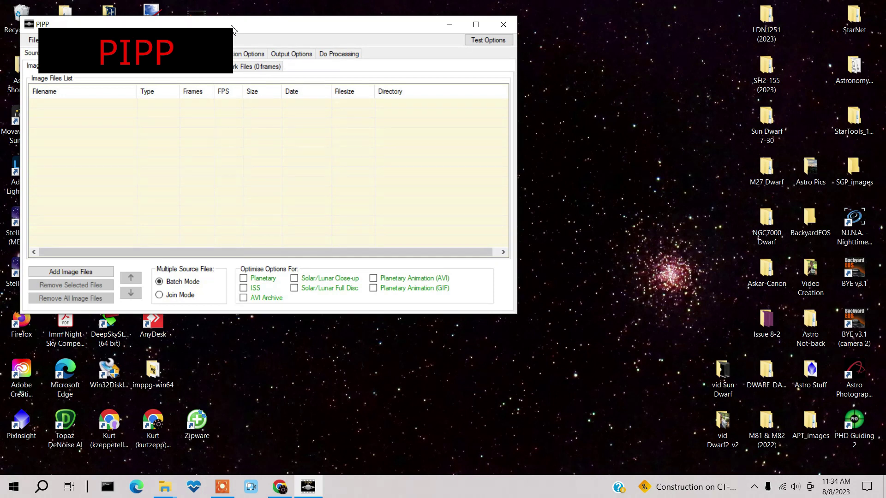
left_click_drag(232, 30, 231, 23)
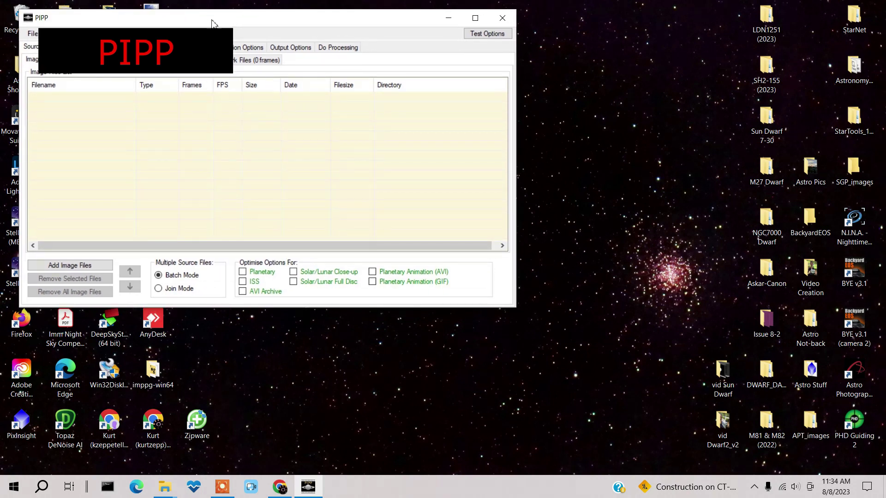
left_click(35, 37)
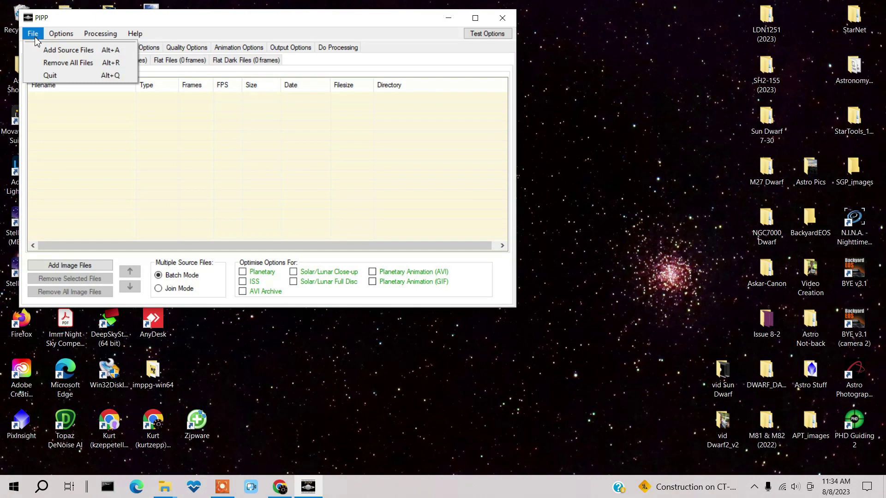
left_click(58, 50)
left_click(418, 129)
left_click(364, 284)
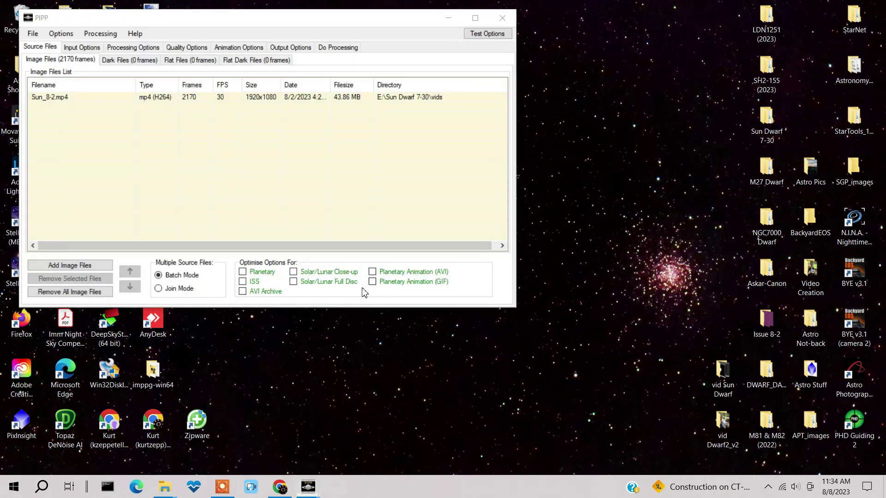
left_click_drag(252, 66, 696, 19)
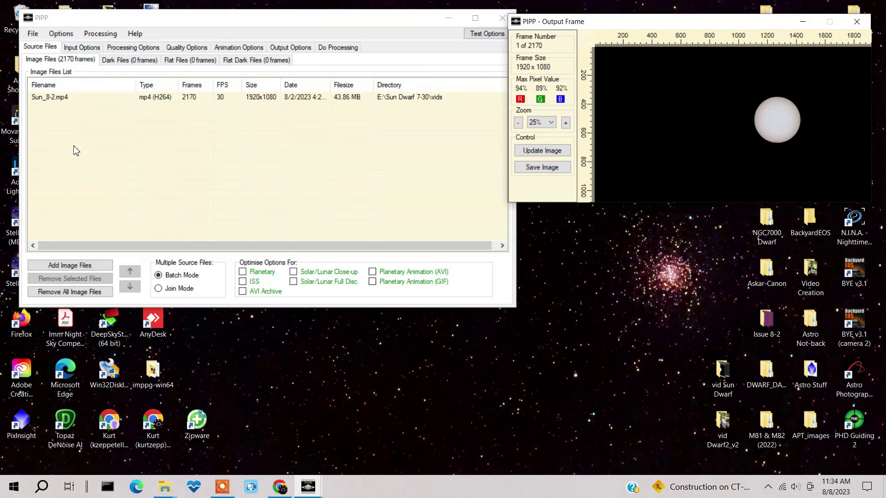
- Optimise the options for Solar/Lunar Full Disc and turn off the colour-to-monochrome conversion
left_click(294, 283)
left_click(80, 49)
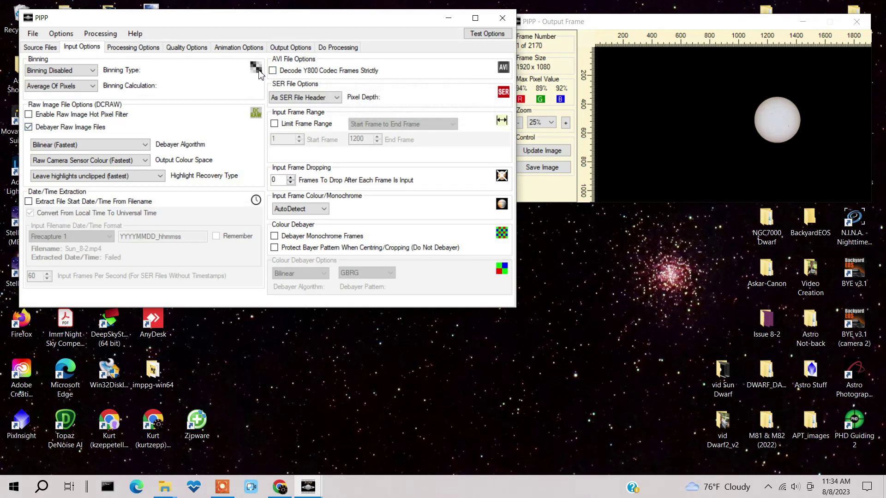
left_click(125, 49)
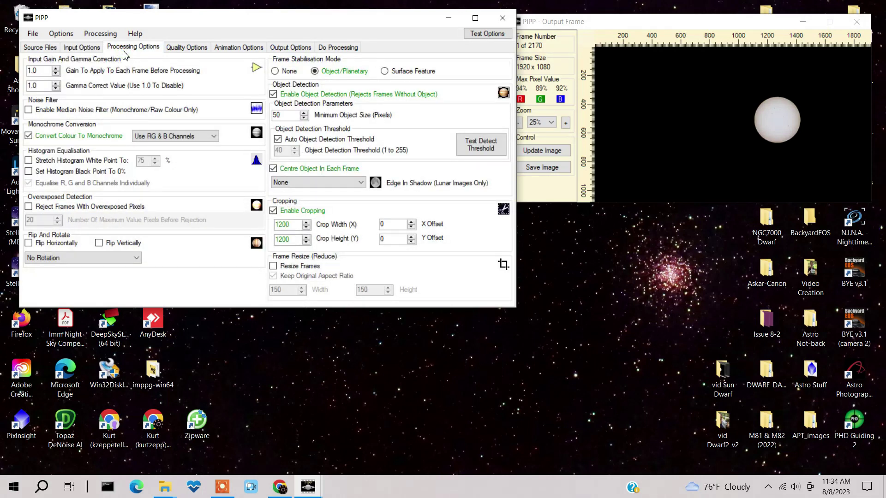
left_click(28, 137)
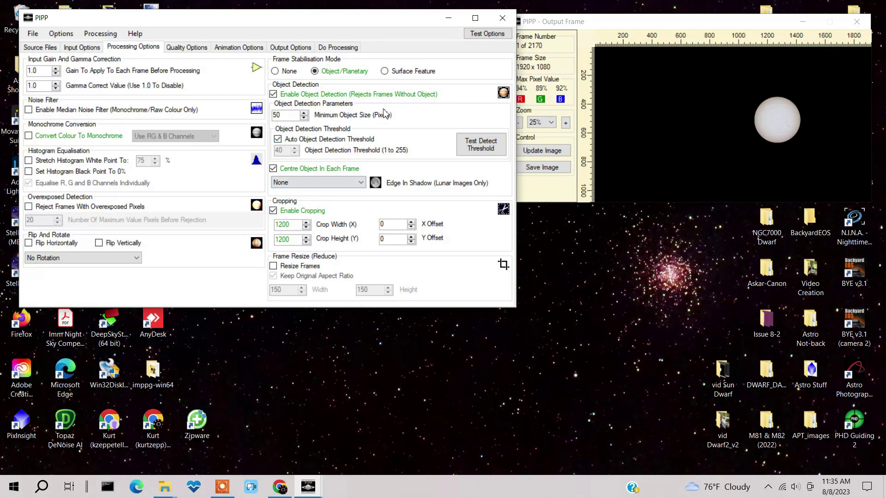
- Review the quality and animation options and set the output format to AVI
left_click(182, 49)
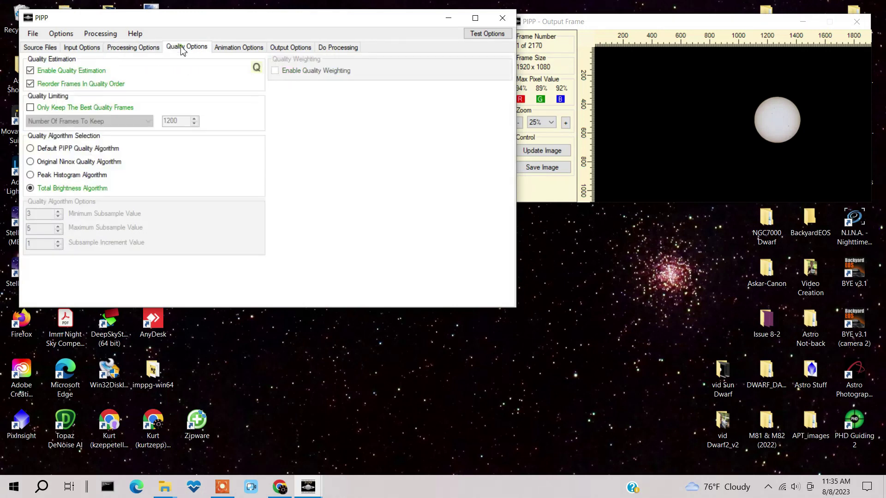
left_click(242, 49)
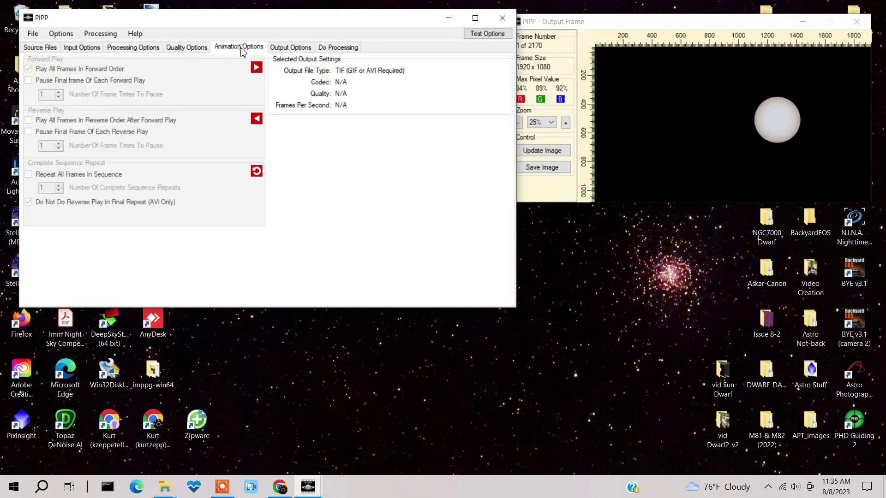
left_click(281, 49)
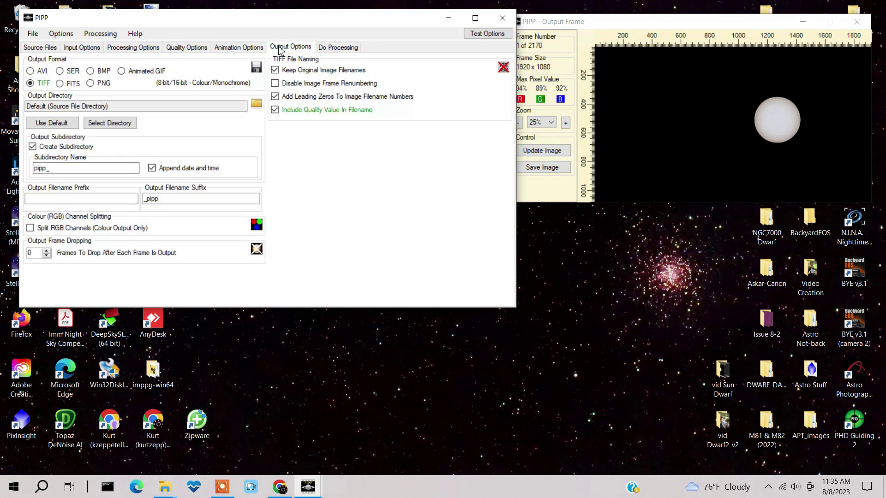
left_click(30, 71)
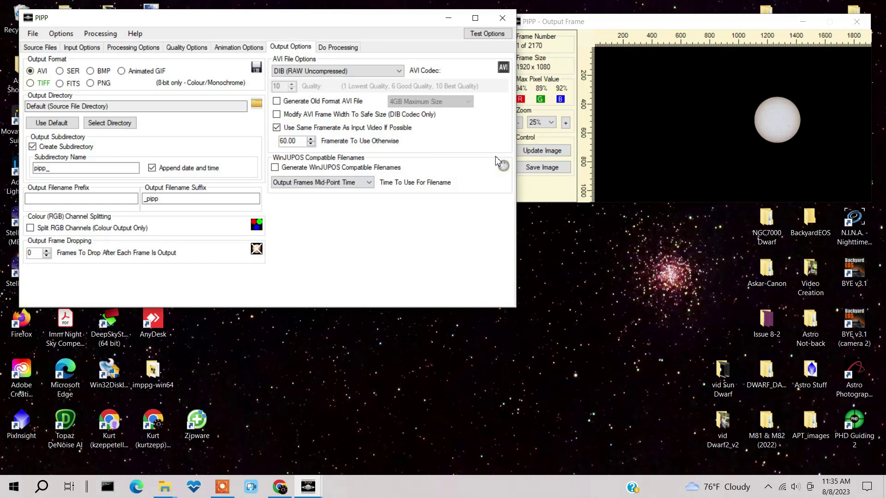
- Process the Sun_8-2.mp4 video with the chosen options and close PIPP on completion
left_click(342, 49)
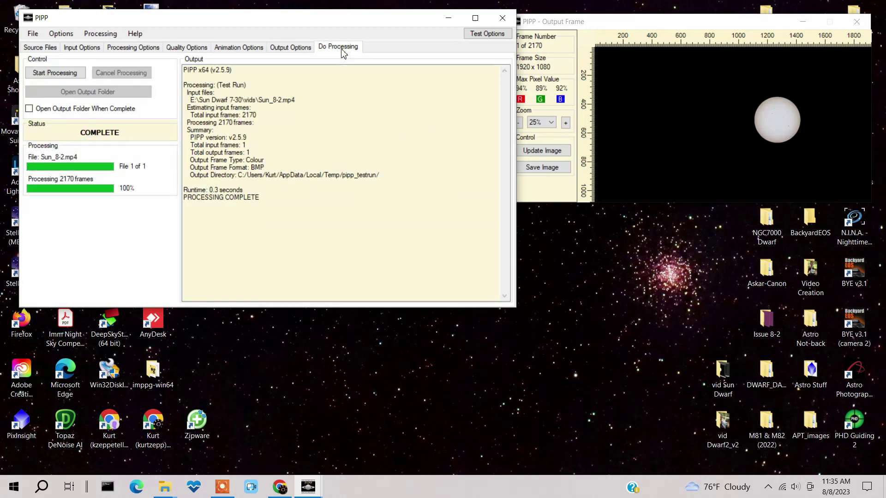
left_click(52, 75)
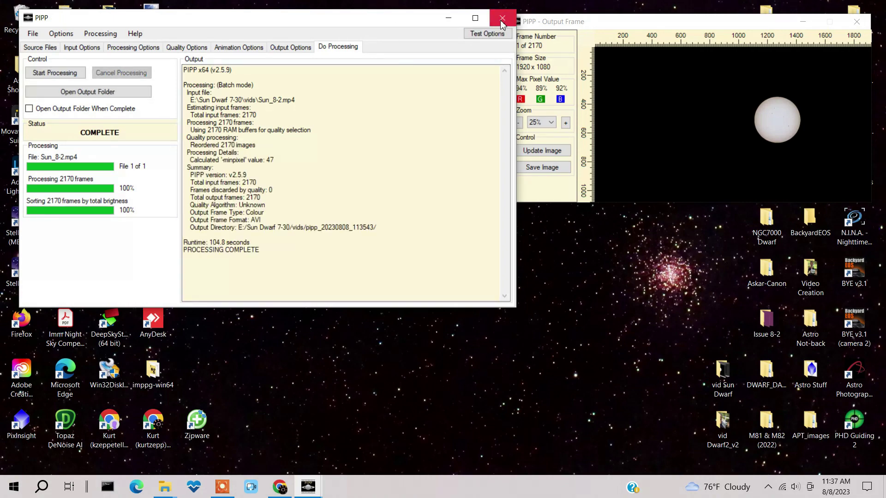
left_click(502, 19)
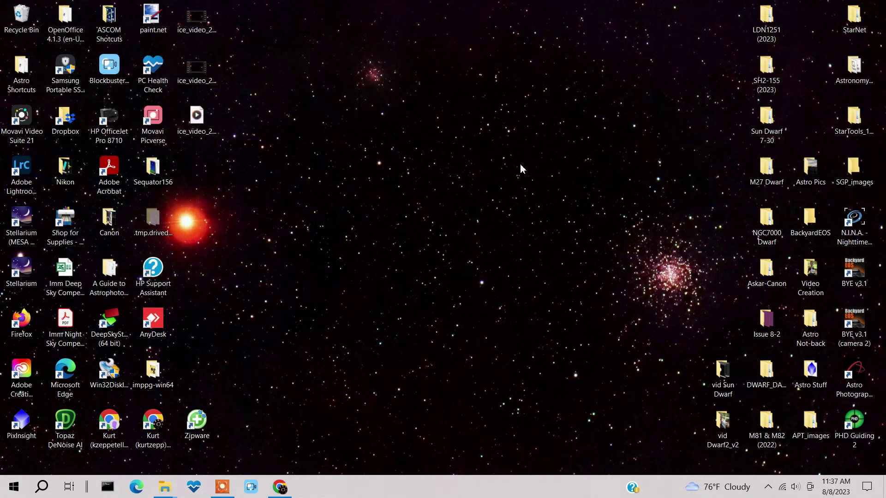
- Play the processed Sun_8-2_pipp video from the pipp_20230808_113543 folder to check the Sun's centring, and close the player
key("alt+Tab")
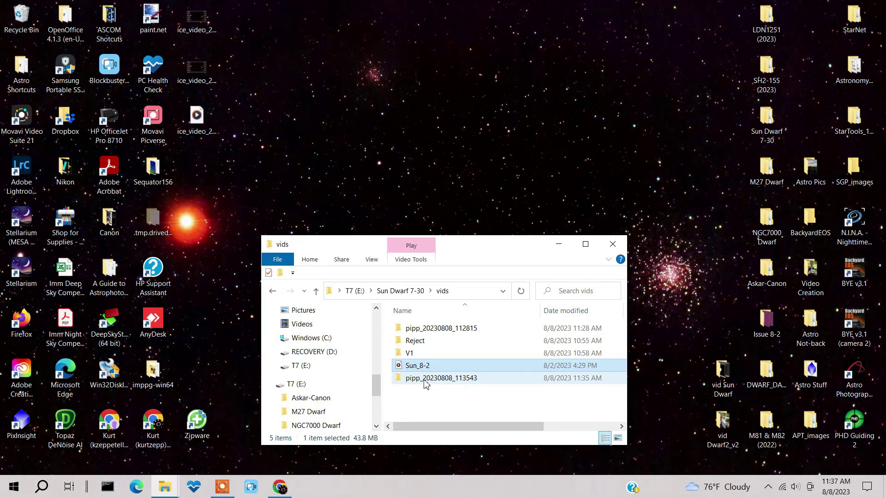
double_click(451, 383)
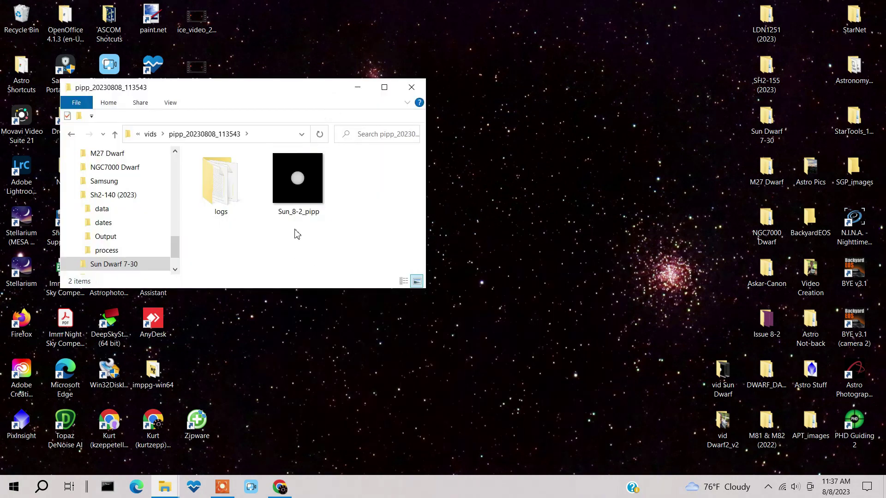
mouse_move(298, 183)
double_click(298, 183)
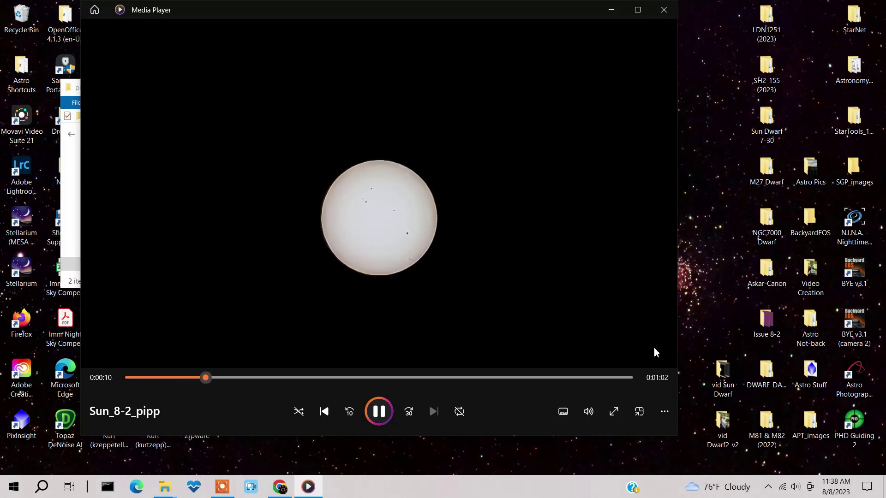
left_click(665, 10)
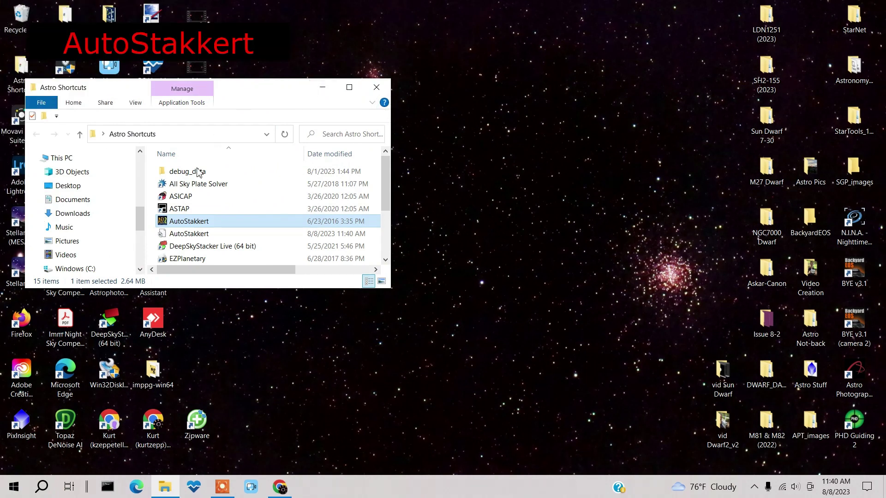
- Launch AutoStakkert and load the Sun_8-2_pipp video
double_click(191, 222)
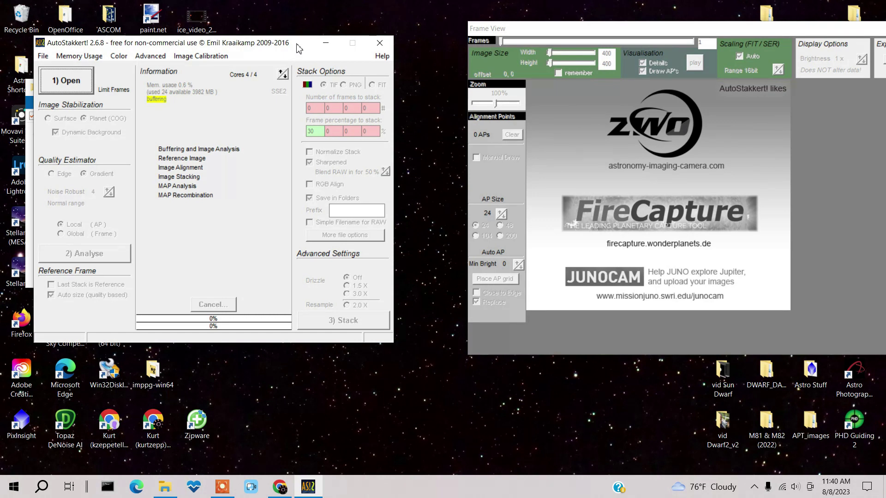
left_click(63, 83)
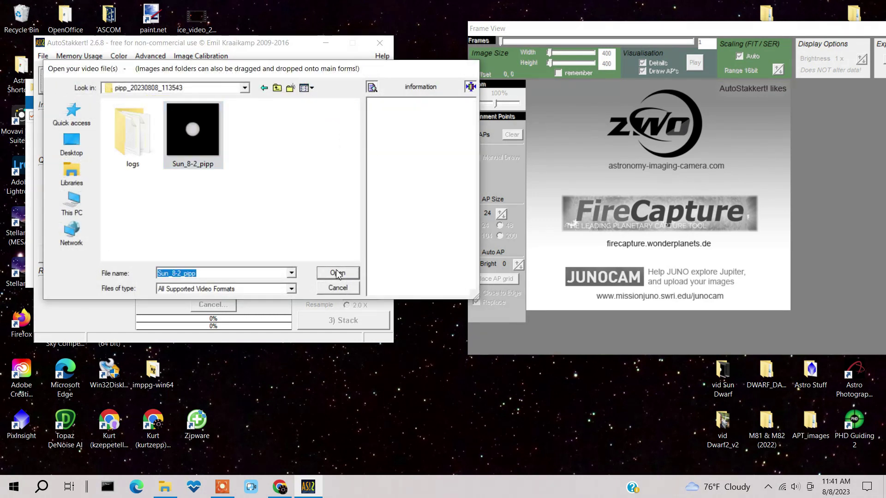
left_click(337, 272)
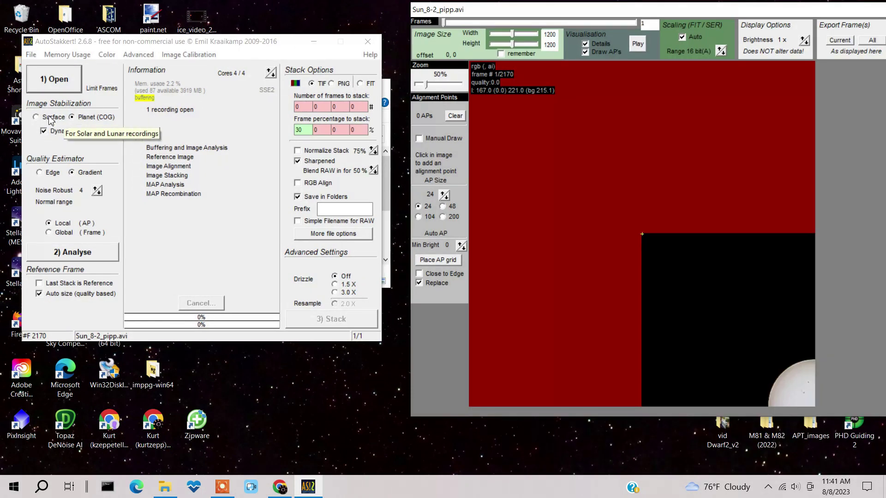
- Set image stabilization to Surface with the Cropped image size, and the quality estimator's Noise Robust value to 4
left_click(37, 117)
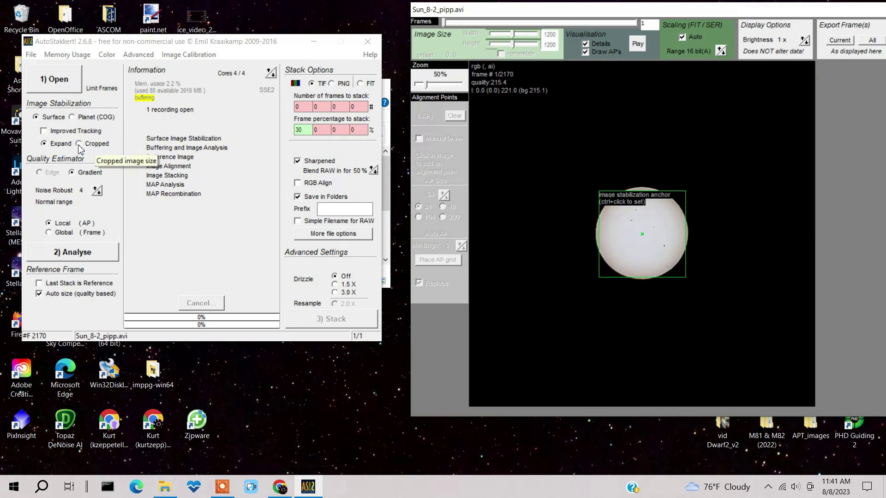
left_click(80, 144)
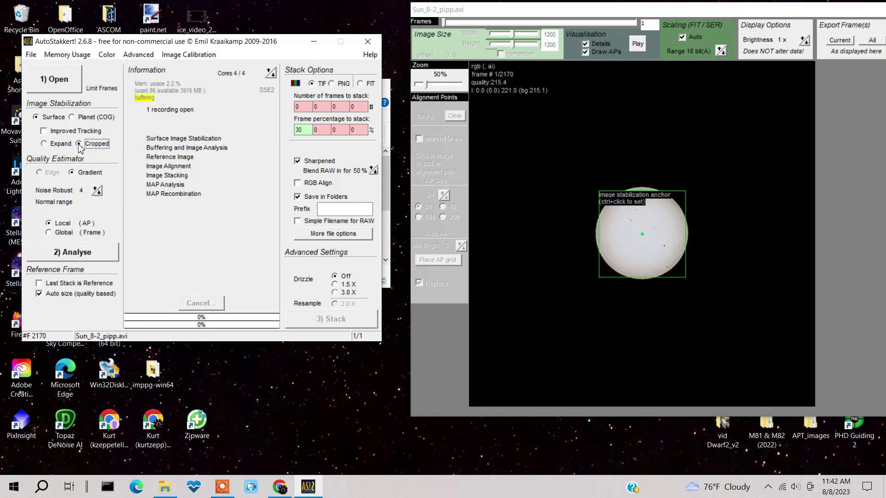
left_click(98, 193)
left_click(98, 193)
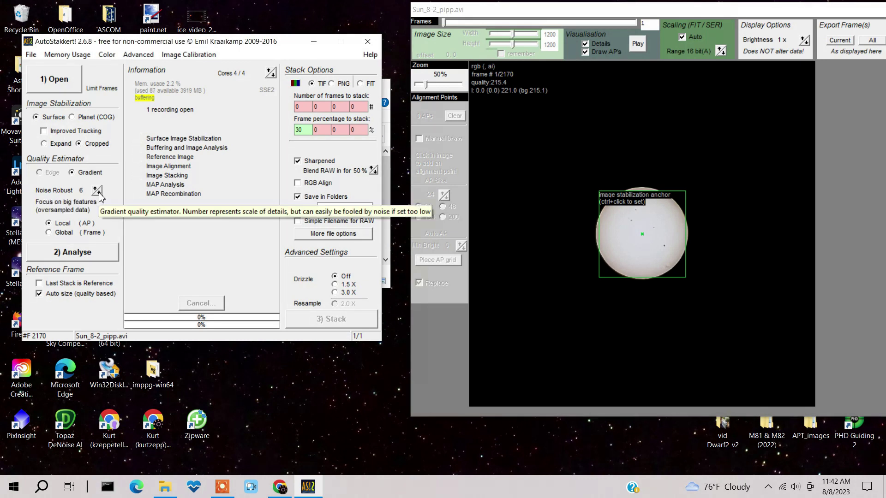
left_click(98, 194)
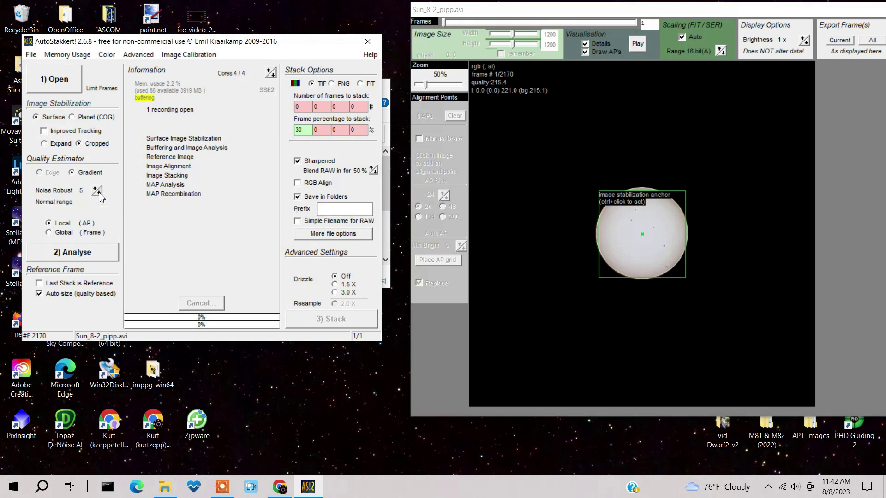
left_click(98, 194)
- Analyse the quality of the video's frames and bring the frame view into focus
left_click(79, 255)
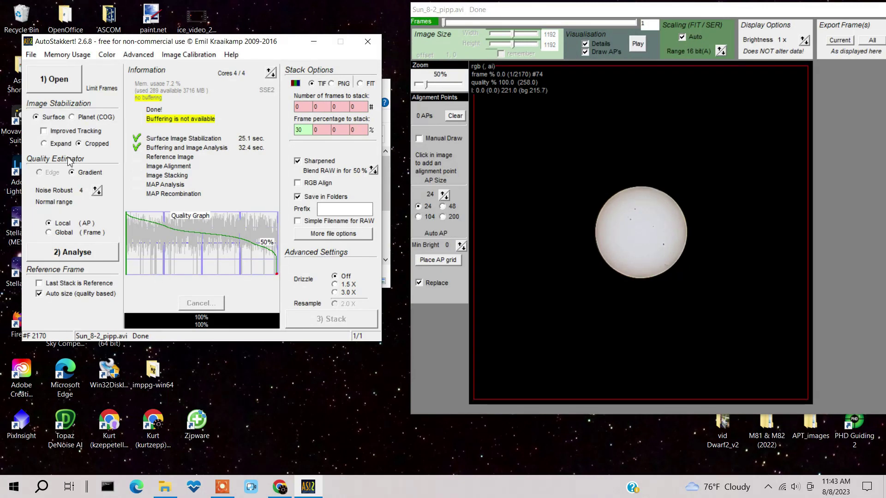
left_click(514, 100)
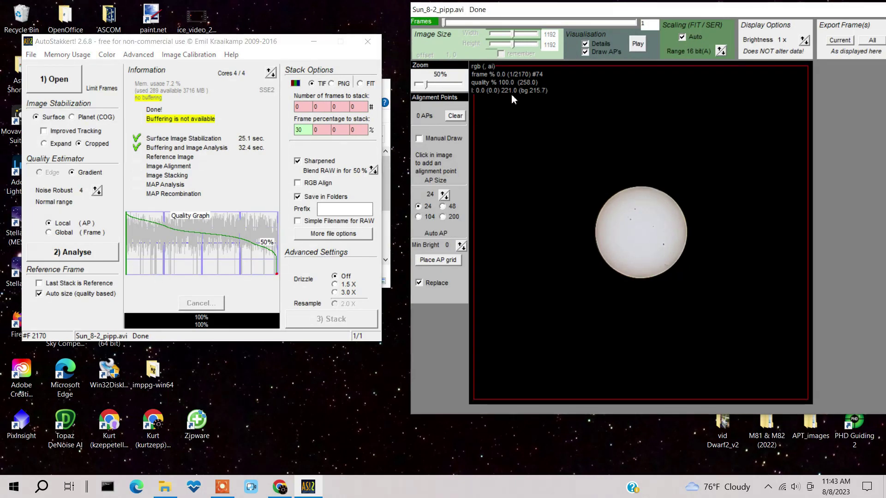
- Set the automatic alignment points' minimum brightness to 25 and place the alignment point grid across the Sun at AP size 24
left_click_drag(687, 12, 682, 13)
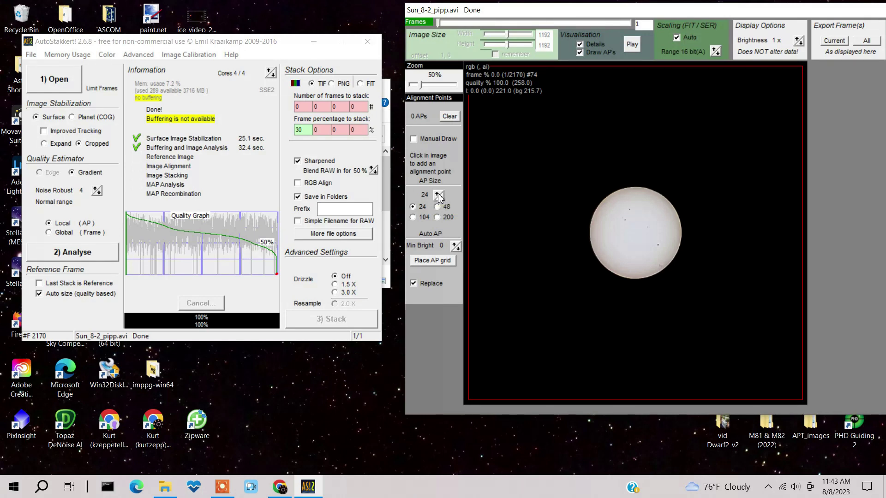
left_click(456, 248)
left_click(456, 247)
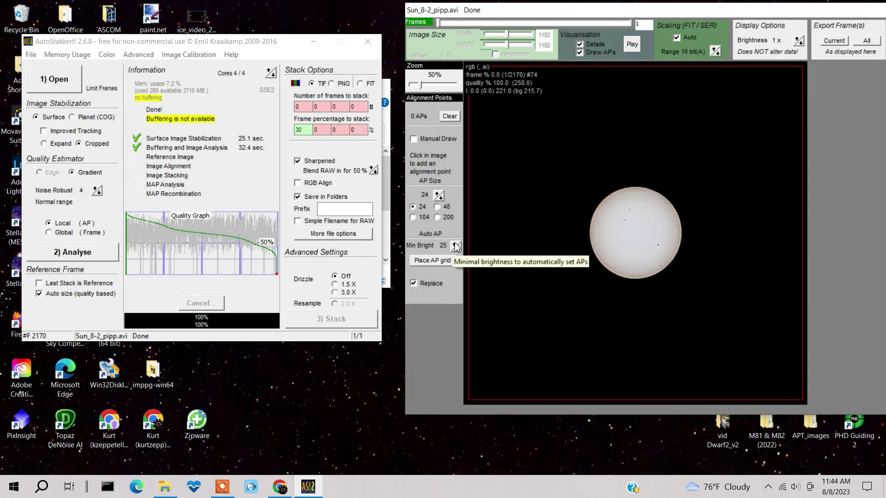
left_click(432, 261)
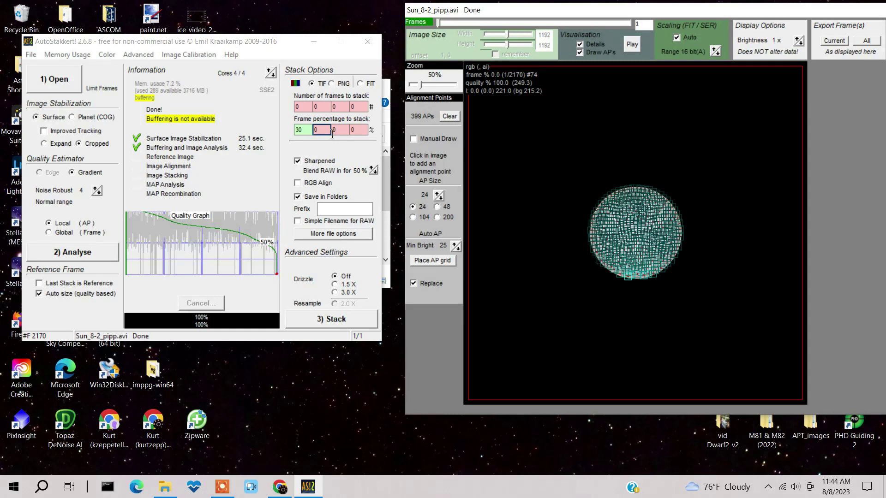
- Set the second number-of-frames value to 2 and the first frame percentage to 0, and stack the video
left_click(326, 106)
type("2")
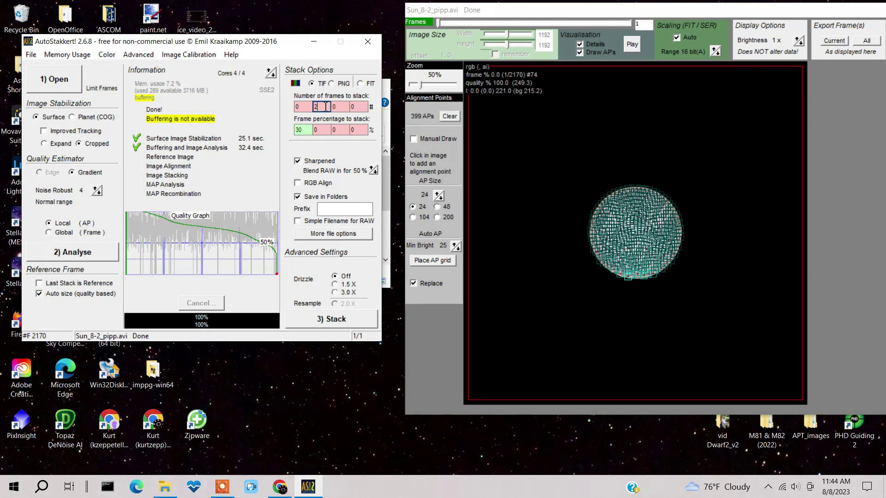
left_click(300, 130)
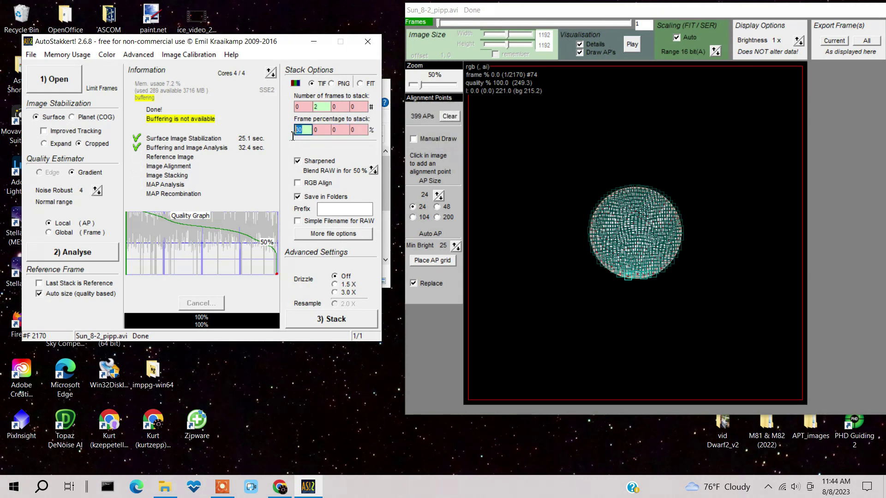
type("0")
left_click(335, 108)
left_click(342, 320)
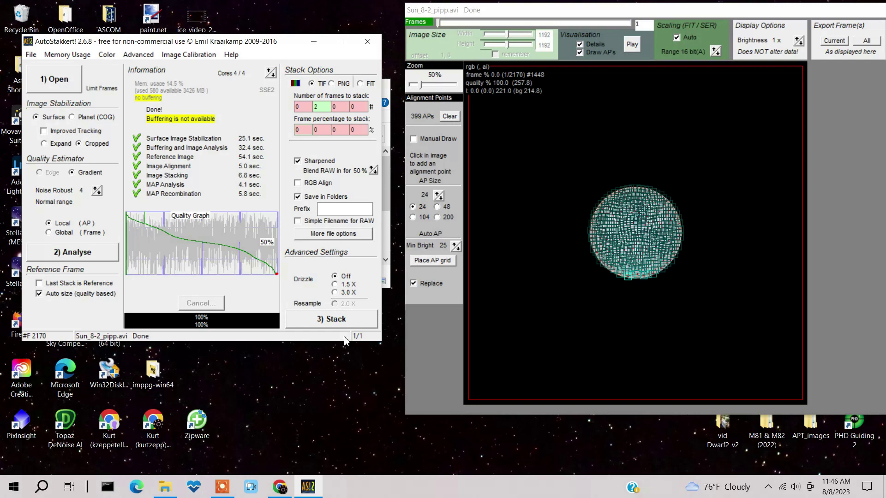
left_click_drag(866, 9, 812, 34)
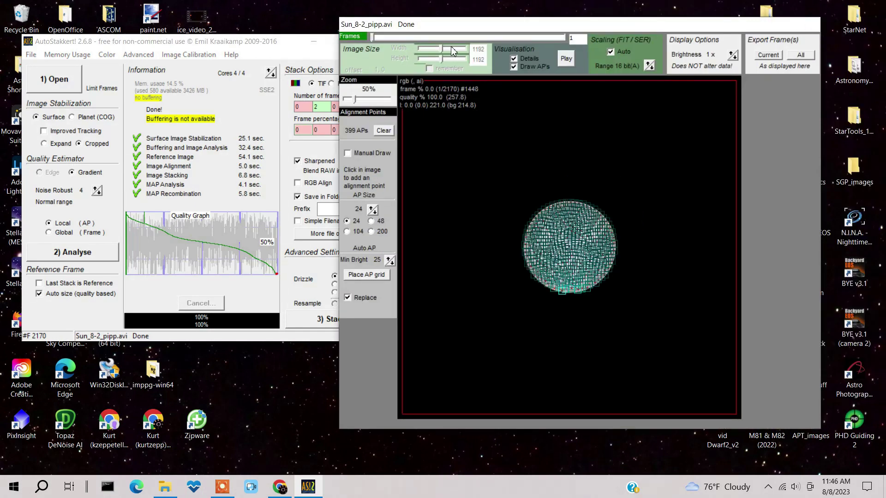
left_click(286, 47)
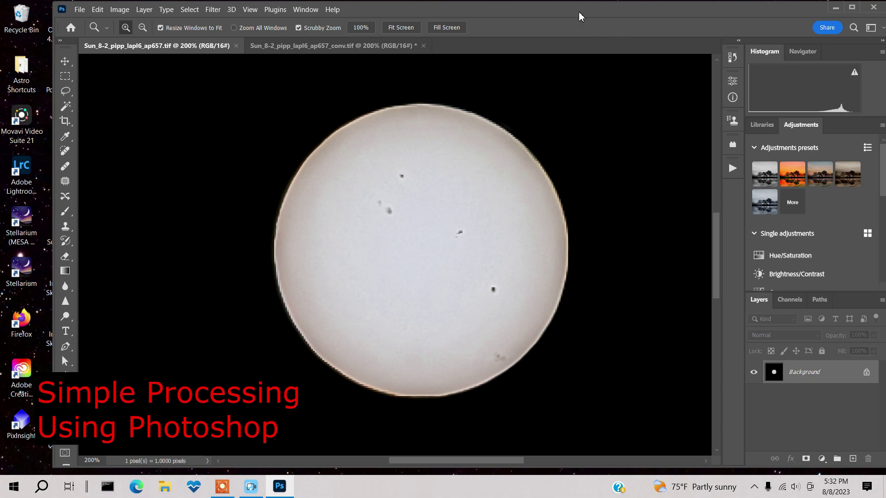
- Switch to Photoshop, maximise it, and examine the sharpened Sun_8-2_pipp_lapl6_ap657_conv.tif whole and enlarged to 200%
left_click(851, 7)
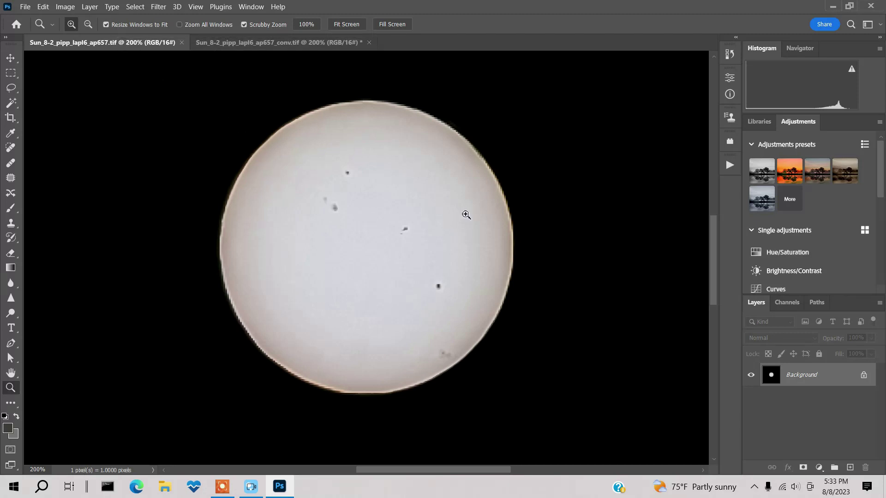
left_click(259, 43)
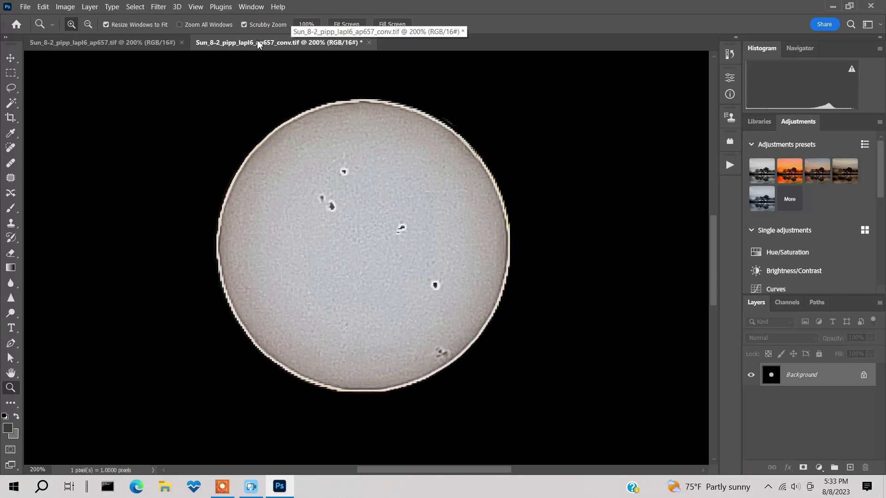
left_click(341, 24)
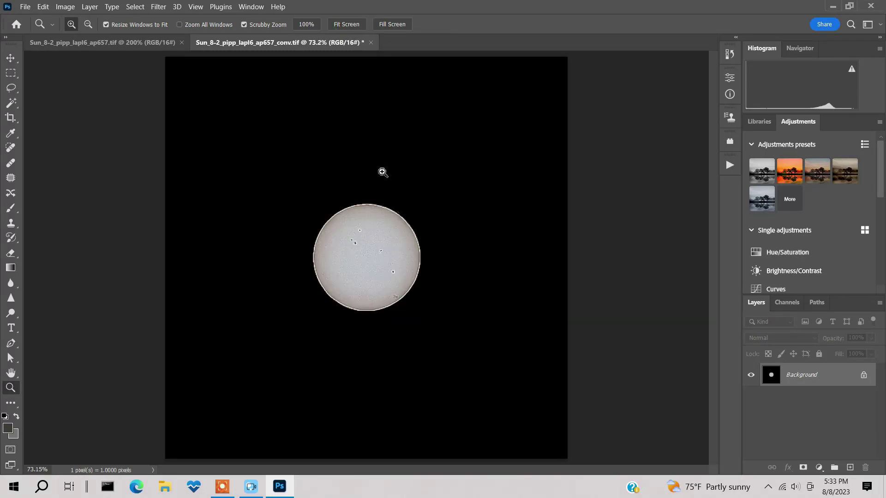
left_click(376, 267)
left_click(377, 269)
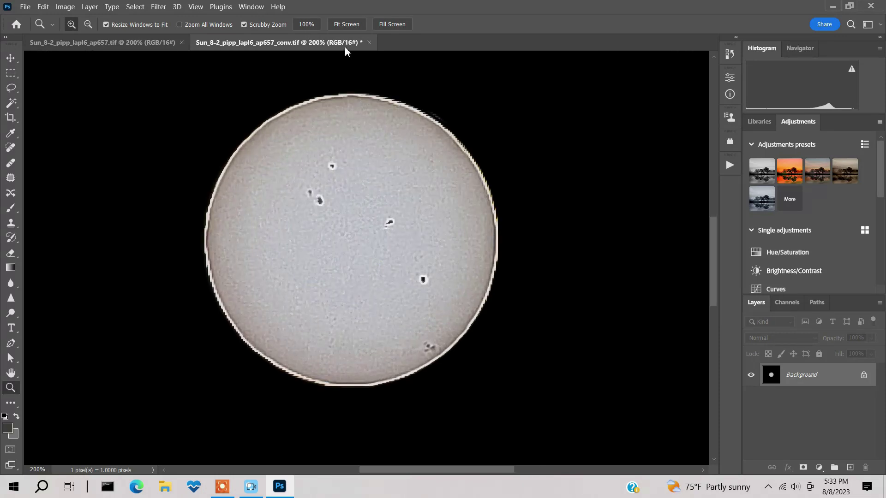
- Duplicate the Sun_8-2_pipp_lapl6_ap657_conv.tif image as a separate document under the default copy name
left_click(68, 6)
mouse_move(71, 109)
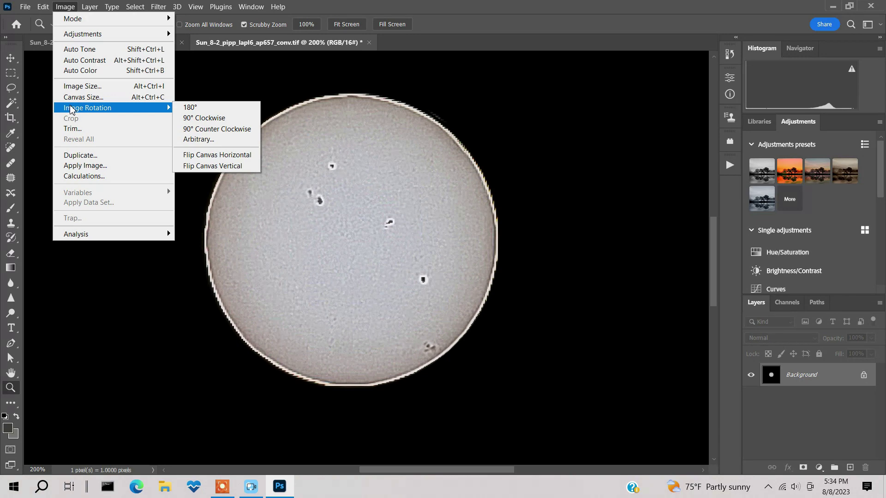
left_click(77, 155)
left_click(550, 166)
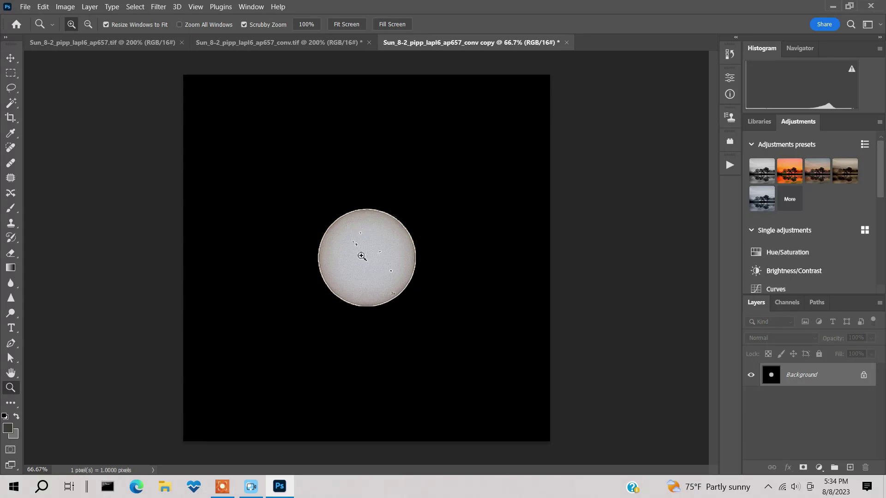
- Enlarge the Sun in the duplicated image and compare it with the unsharpened Sun_8-2_pipp_lapl6_ap657.tif
left_click_drag(379, 259, 371, 263)
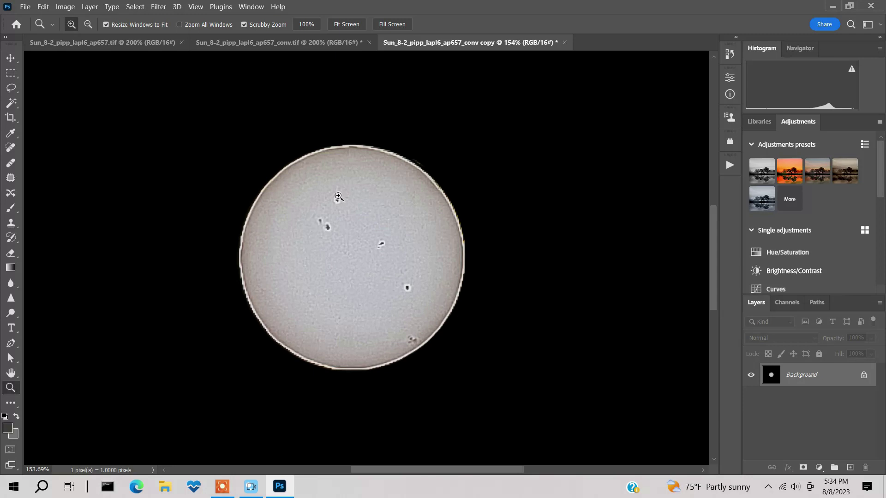
left_click(134, 43)
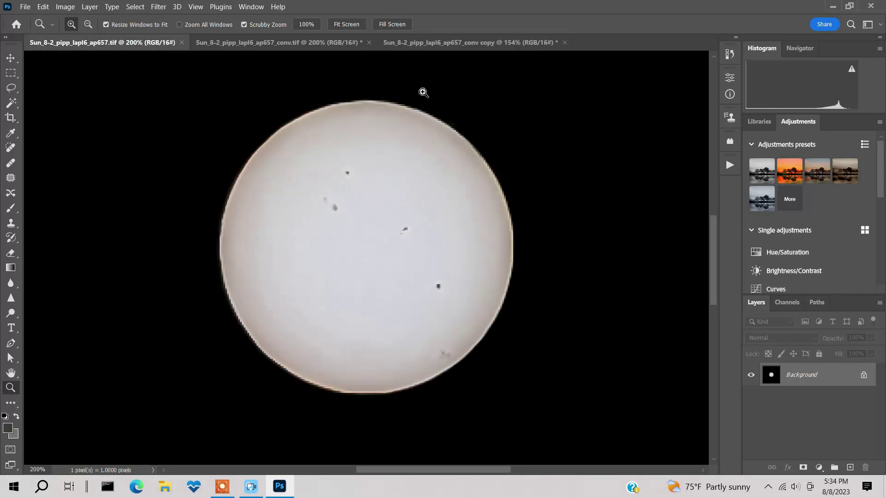
left_click(440, 43)
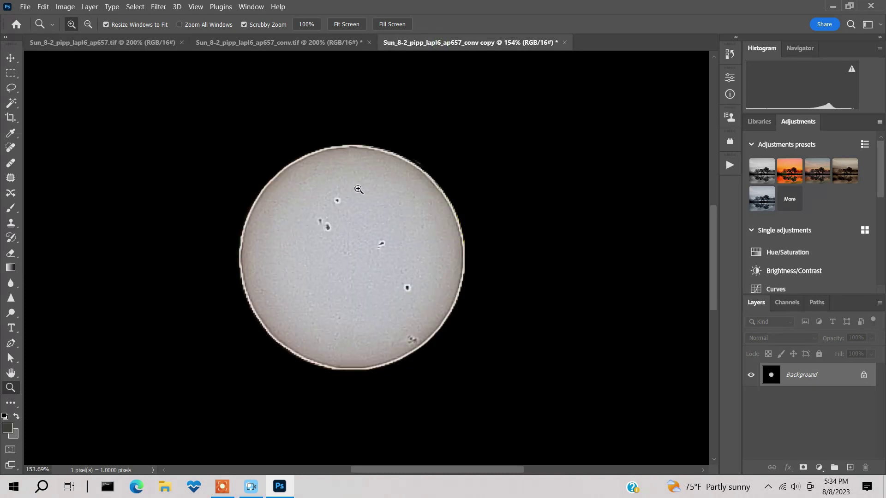
left_click(139, 43)
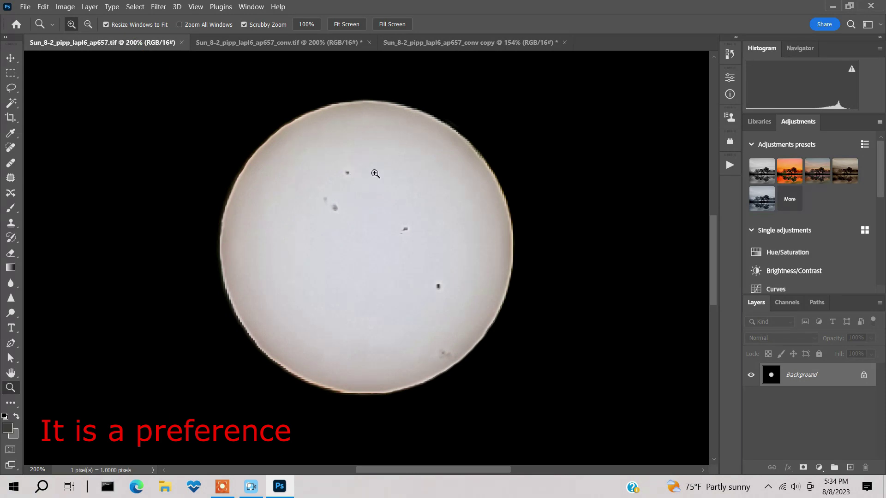
left_click(443, 43)
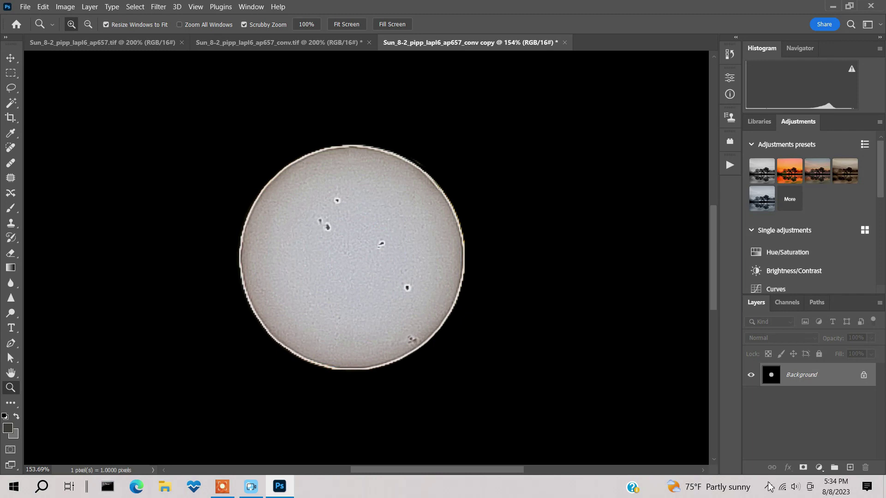
- Duplicate the Background layer and select the Sun's disc with Color Range, using Highlights with a range of 61
left_click_drag(832, 377, 849, 466)
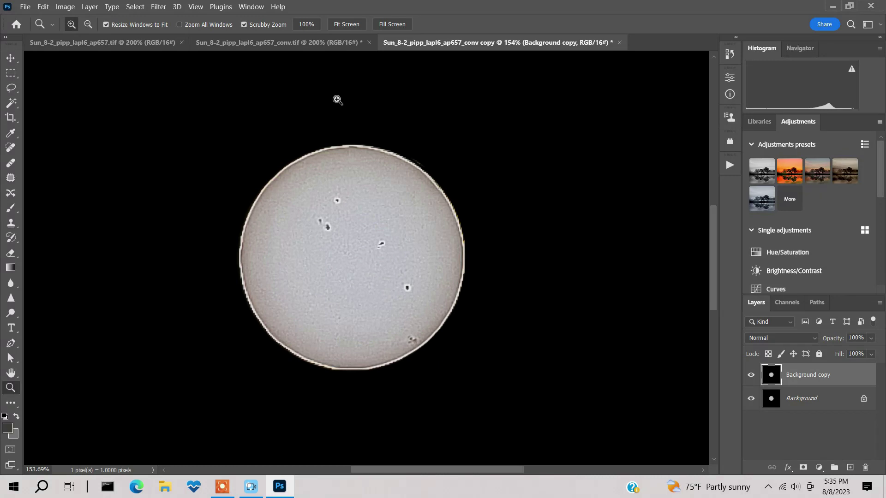
left_click(135, 7)
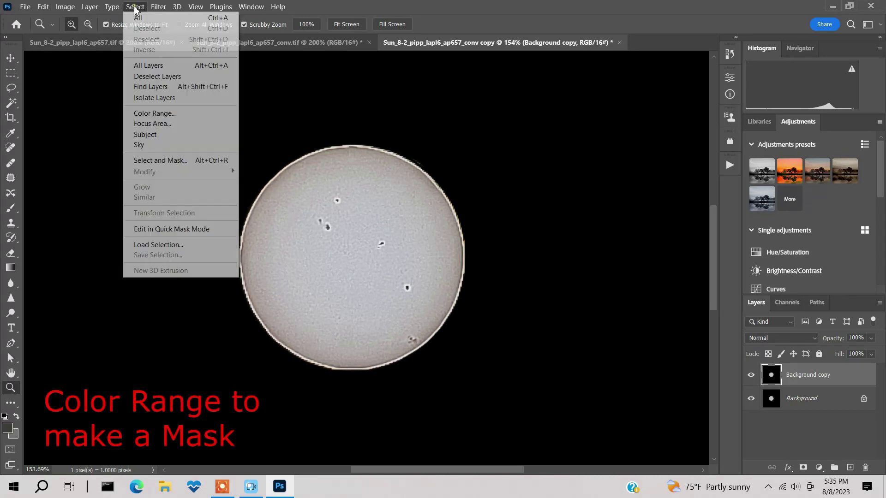
left_click(154, 113)
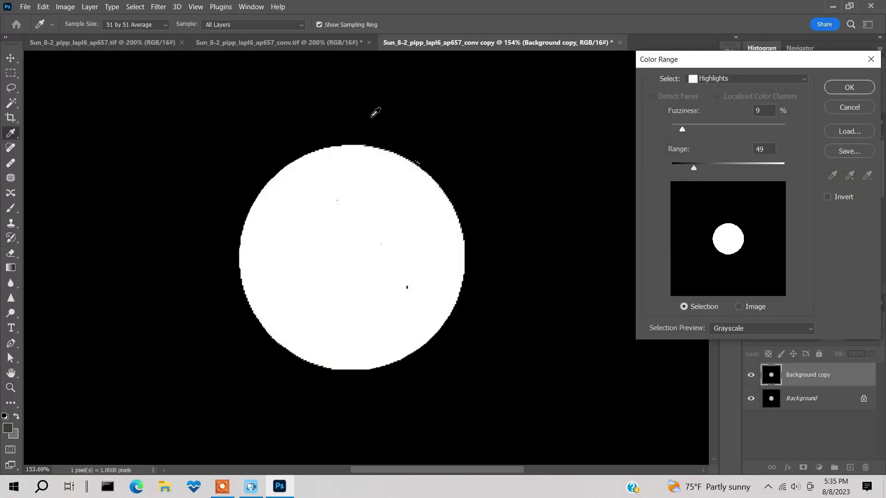
left_click(718, 79)
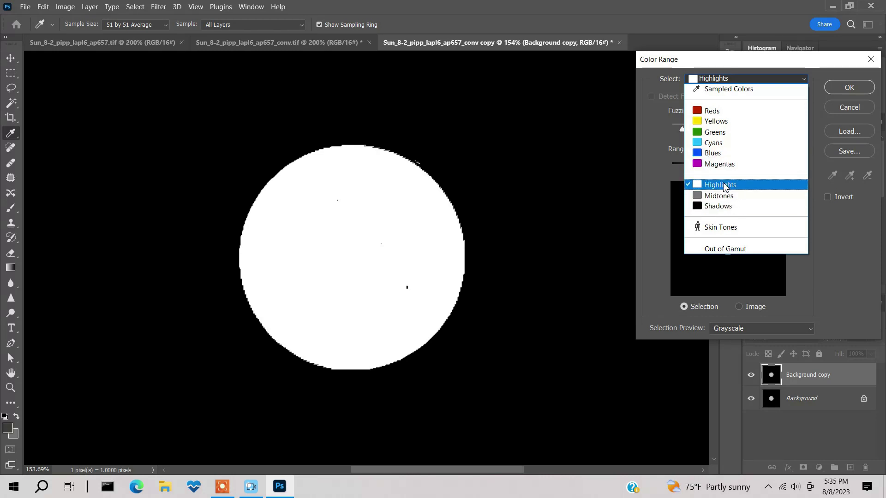
left_click(734, 83)
mouse_move(694, 169)
left_mouse_down()
mouse_move(723, 180)
mouse_move(735, 167)
mouse_move(670, 165)
mouse_move(699, 175)
left_mouse_up()
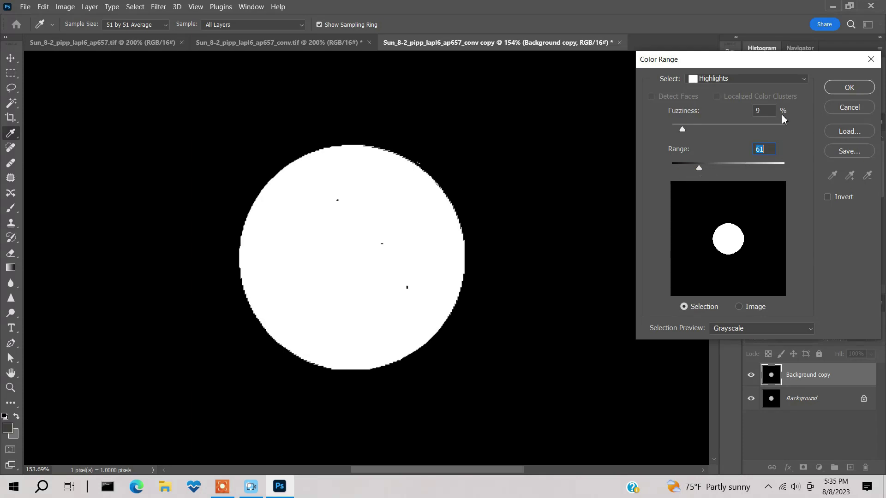
left_click(850, 88)
key("z")
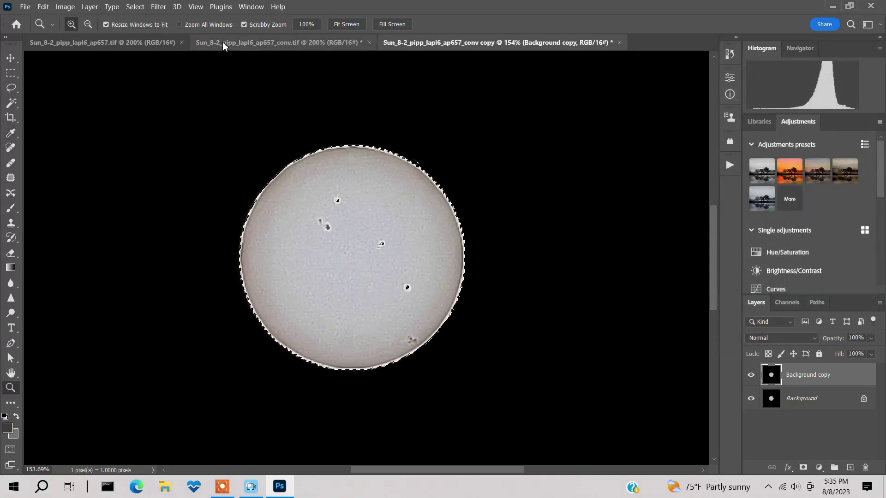
- Feather the Sun selection by 3.3 px with Select and Mask, and add it as a layer mask on Background copy
left_click(135, 8)
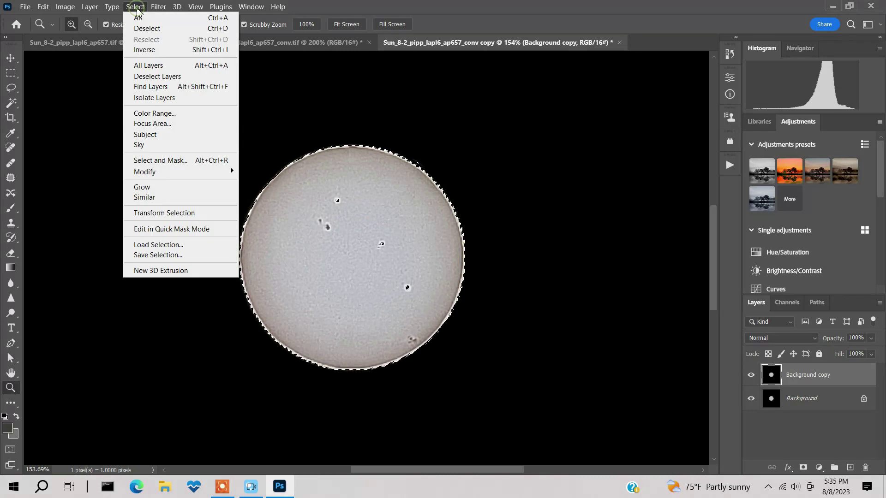
left_click(158, 163)
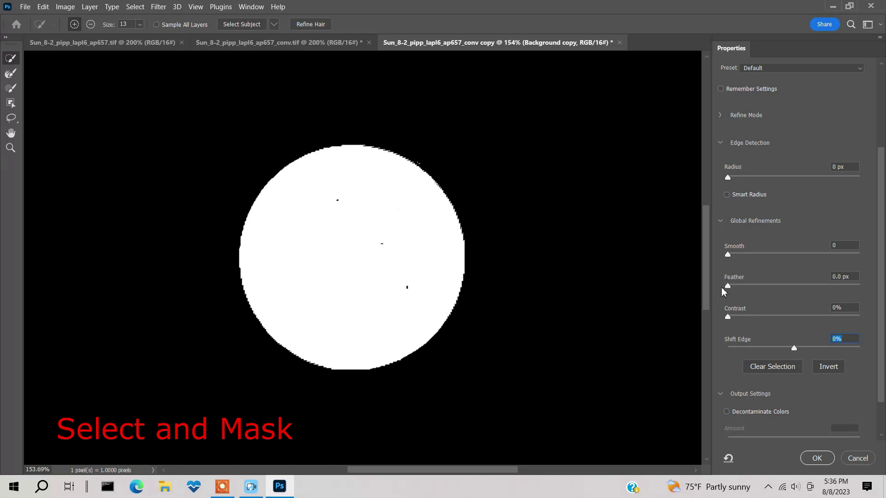
left_click_drag(729, 286, 750, 291)
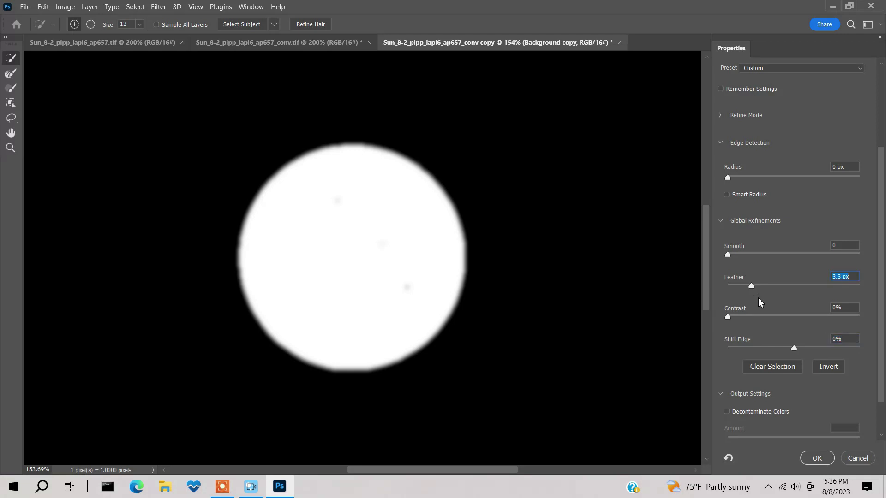
left_click(816, 458)
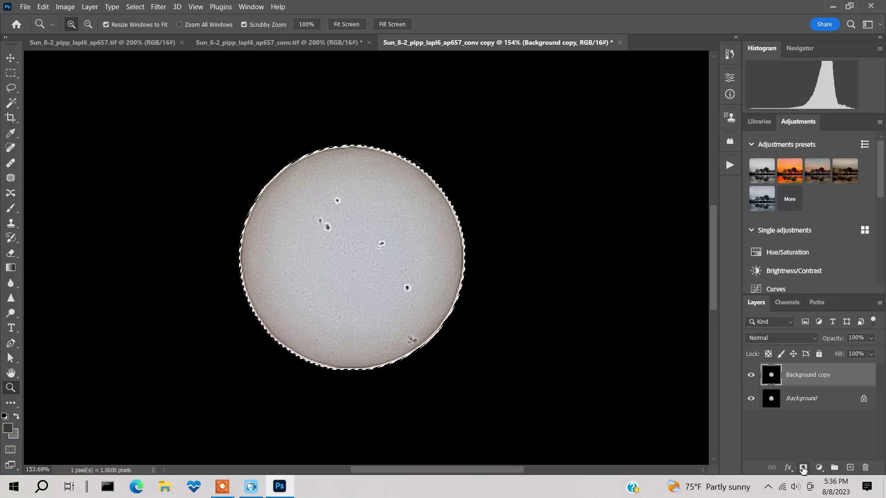
left_click(804, 469)
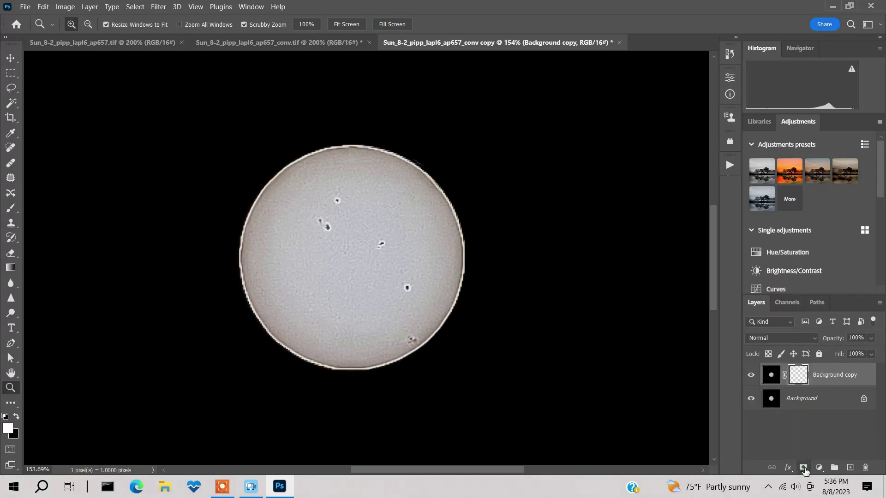
- Start a Channel Mixer adjustment on the Background copy layer's image and set the Red output channel's red to +109%
left_click(771, 374)
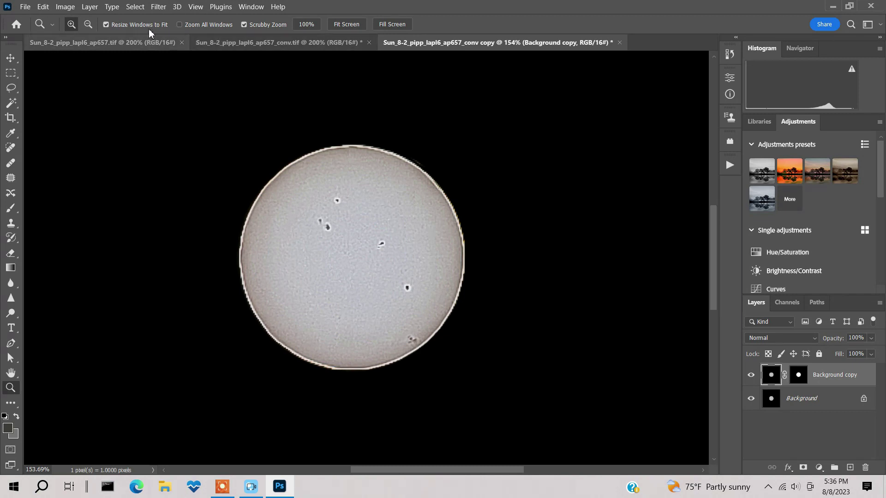
left_click(72, 10)
mouse_move(76, 35)
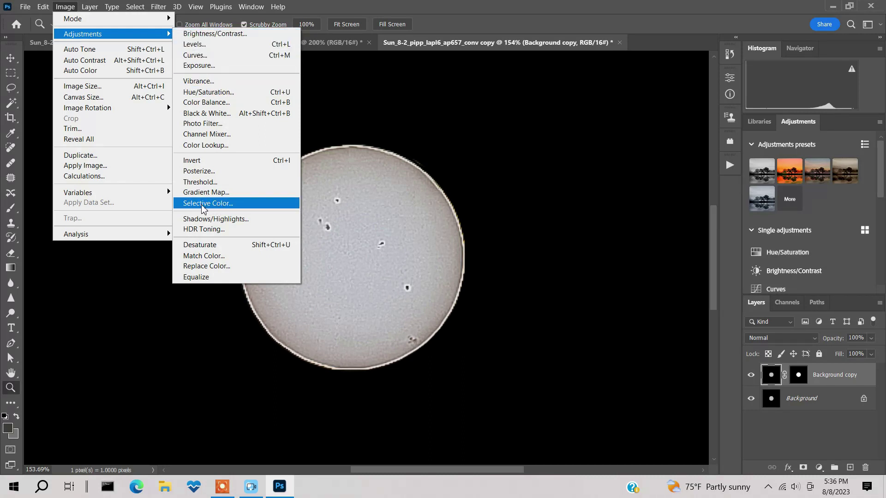
left_click(215, 136)
left_click_drag(710, 117, 713, 118)
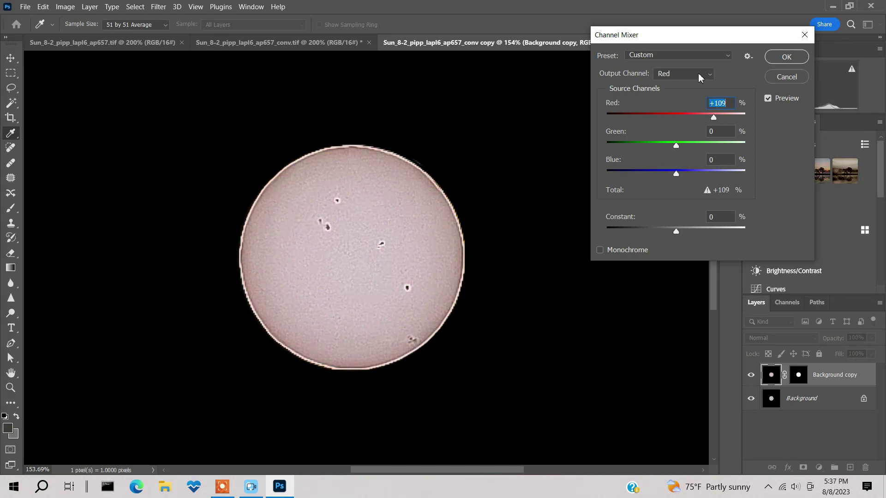
- Set green to +100% for the Green output channel and blue to +85% for the Blue output channel, and apply the Channel Mixer
left_click(699, 75)
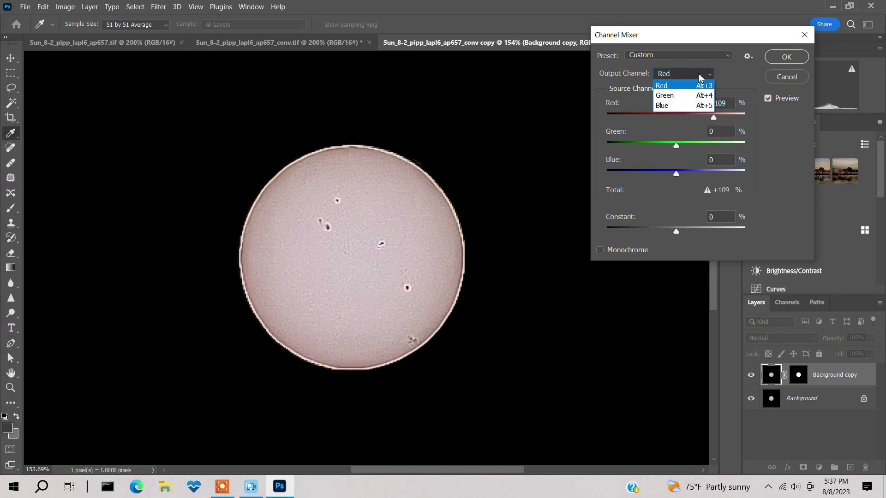
left_click(683, 97)
mouse_move(710, 147)
left_mouse_down()
mouse_move(686, 153)
mouse_move(714, 161)
mouse_move(720, 150)
left_mouse_up()
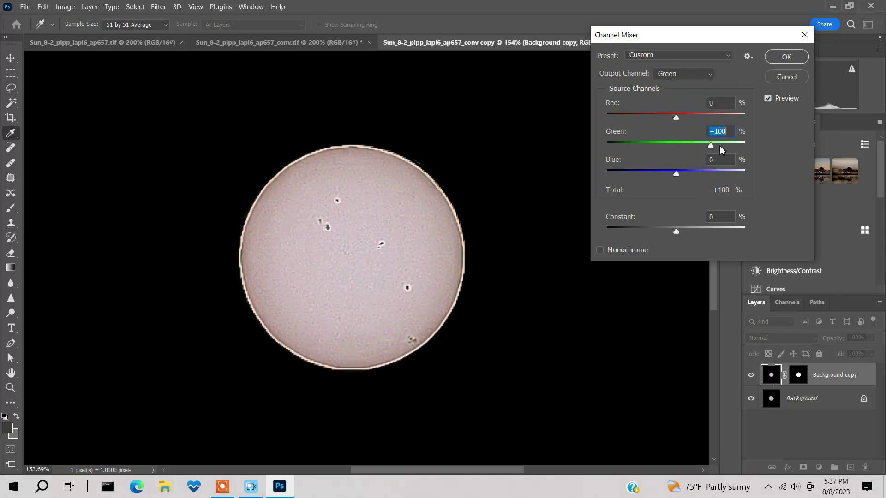
left_click(689, 75)
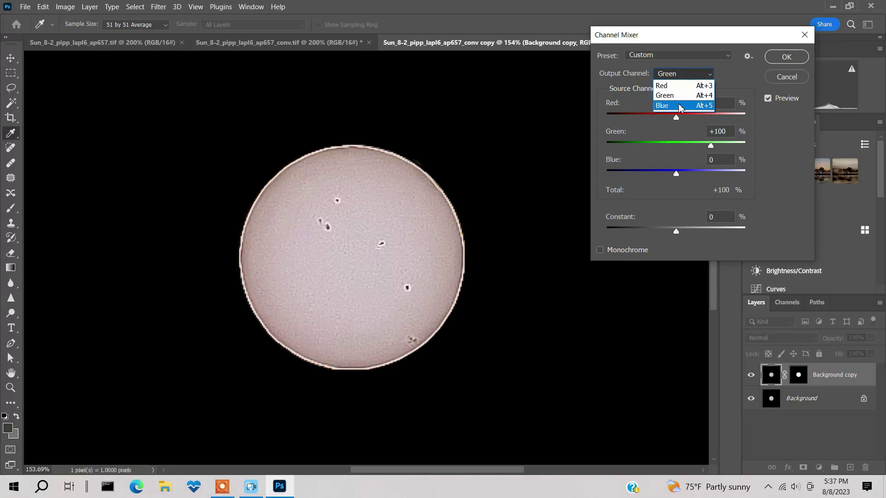
left_click(679, 104)
left_click_drag(710, 176, 707, 179)
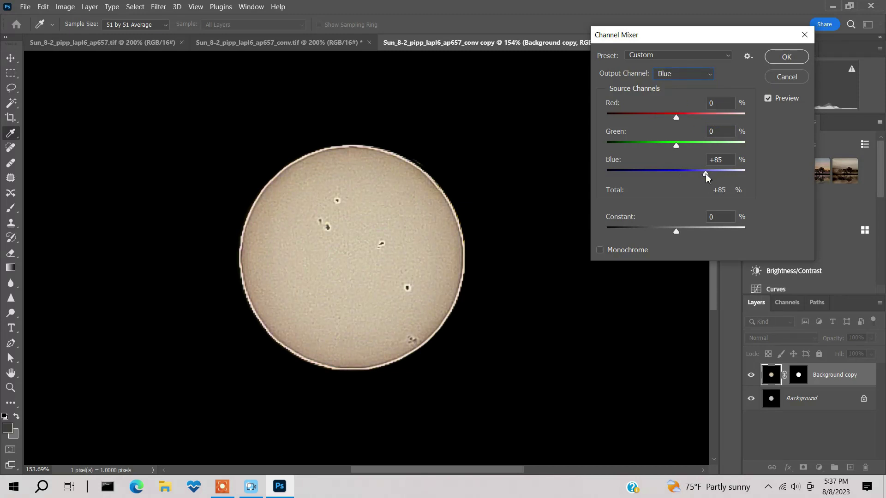
left_click(706, 178)
left_click(786, 57)
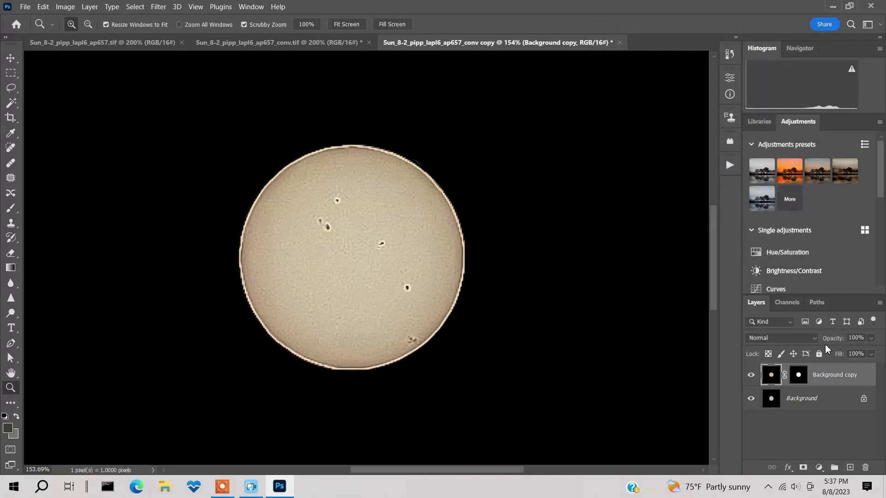
- Duplicate the masked Background copy layer
left_click_drag(848, 375, 850, 468)
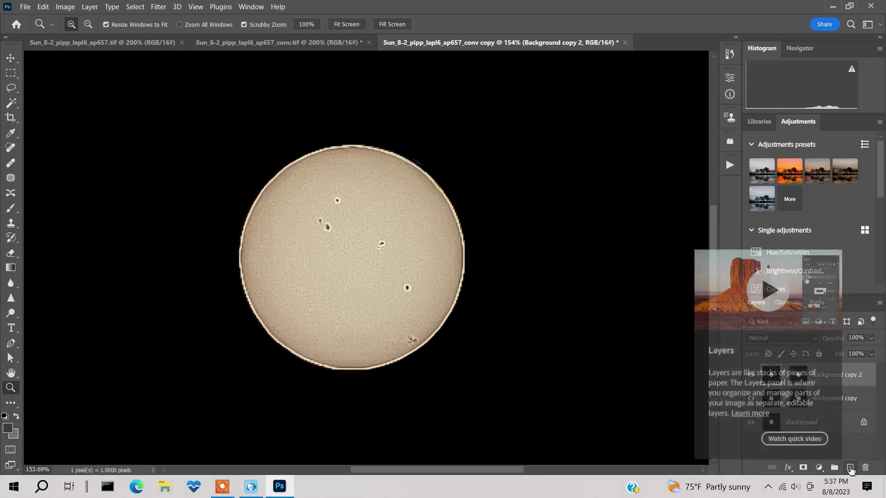